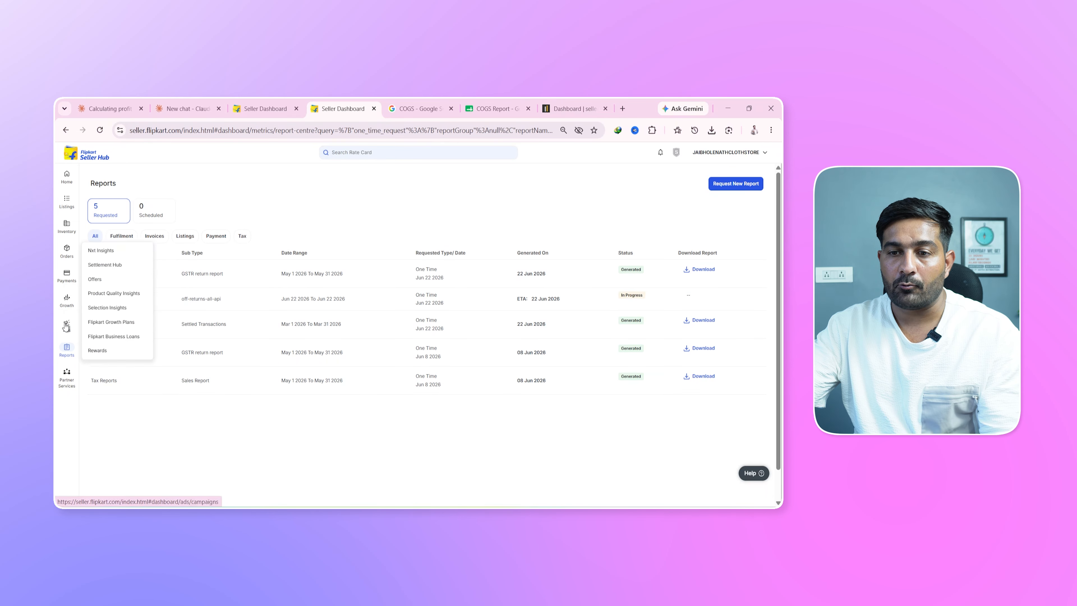
Set up a one-time Settled Transactions payment report request for March 2026 and close the form without submitting it
mouse_move(67, 351)
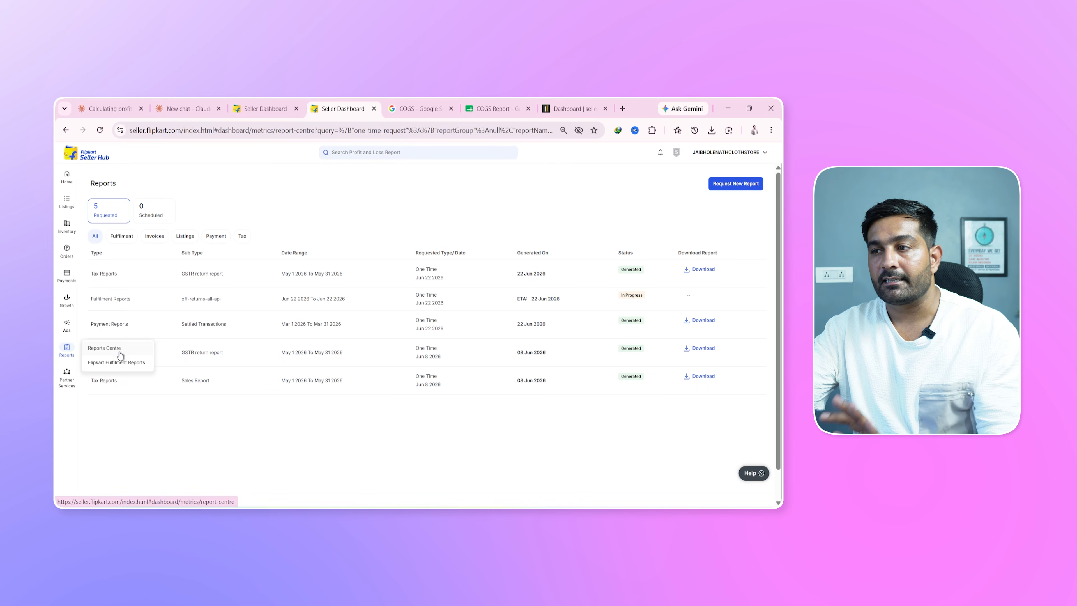
left_click(739, 183)
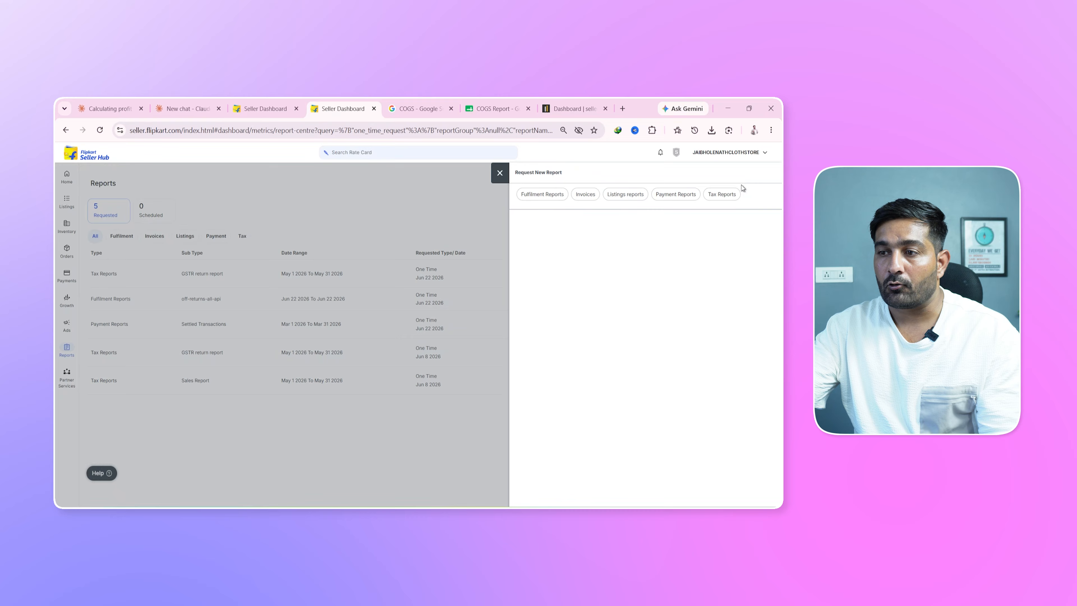
left_click(677, 194)
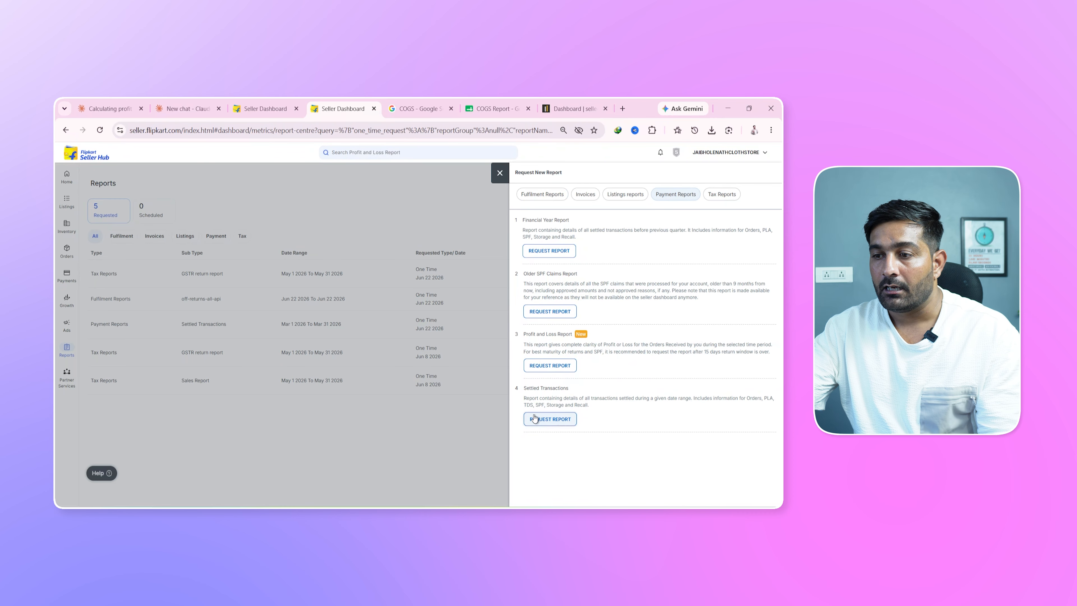
left_click_drag(523, 387, 568, 388)
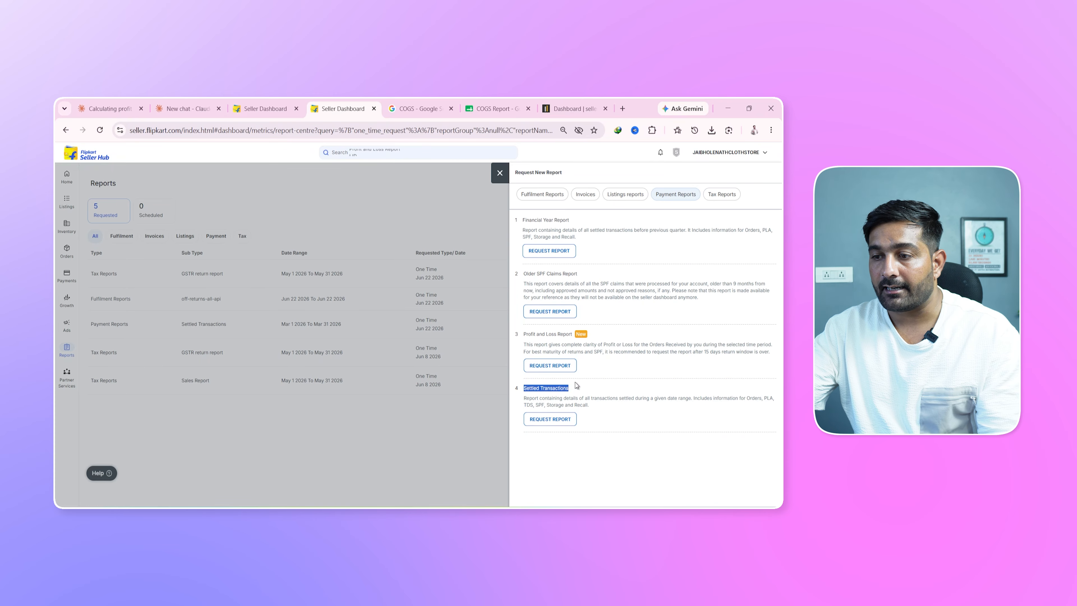
left_click(549, 419)
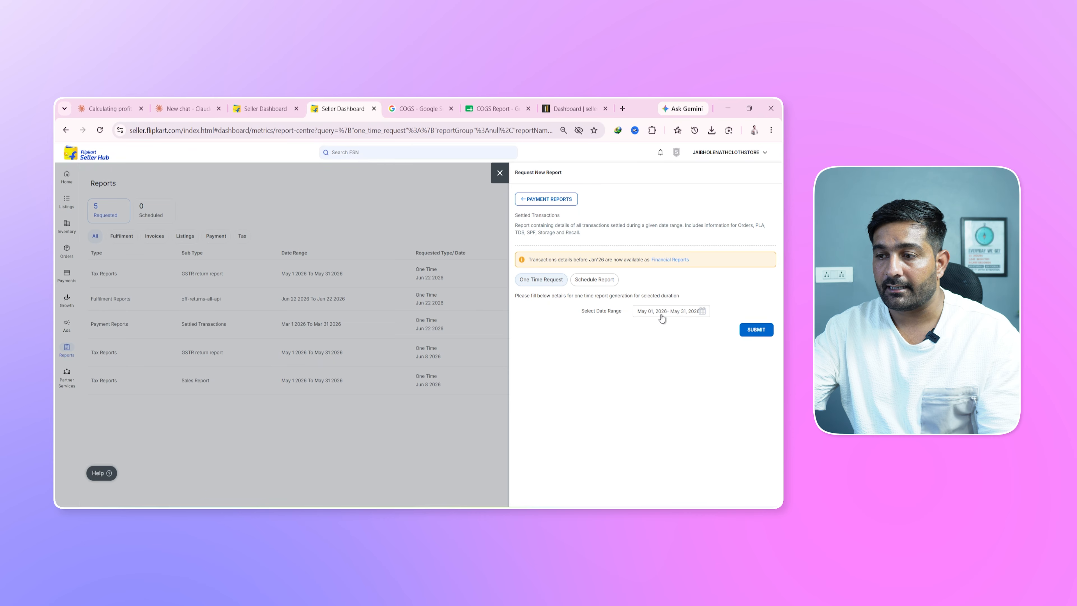
left_click(647, 313)
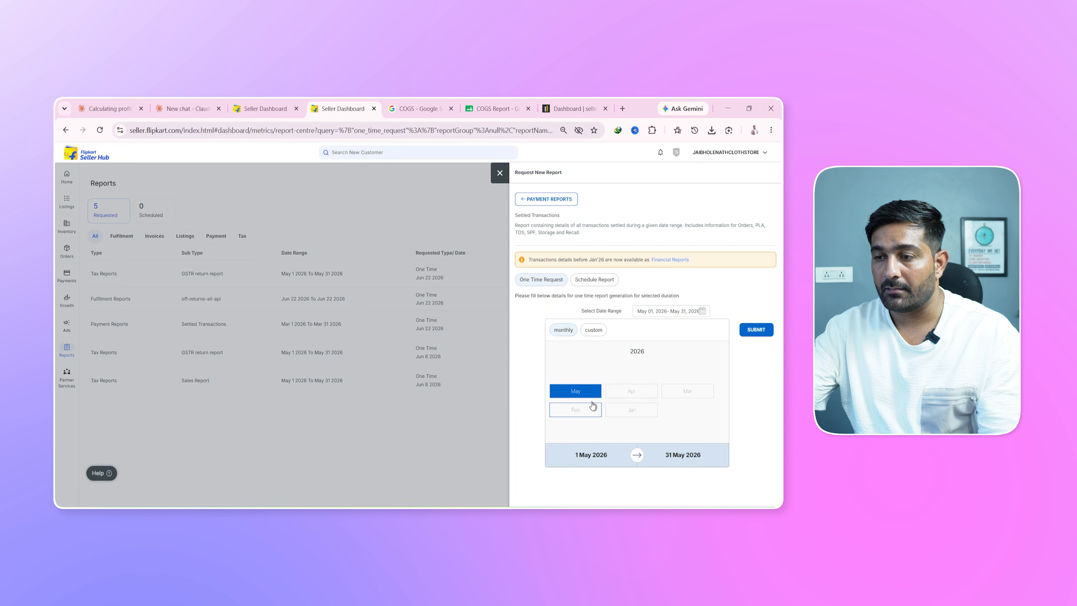
left_click(687, 398)
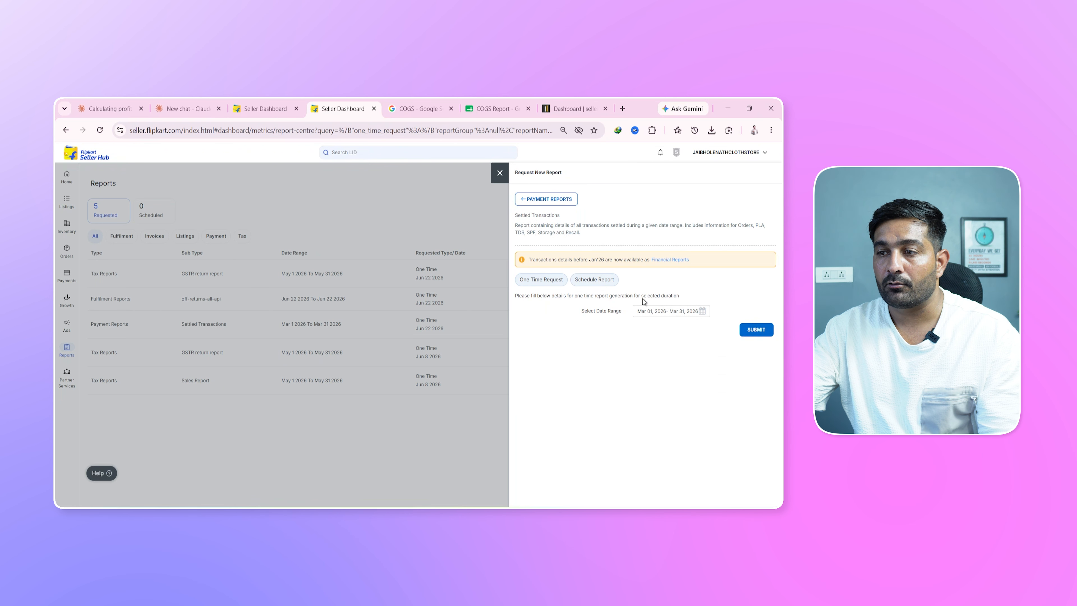
left_click(500, 173)
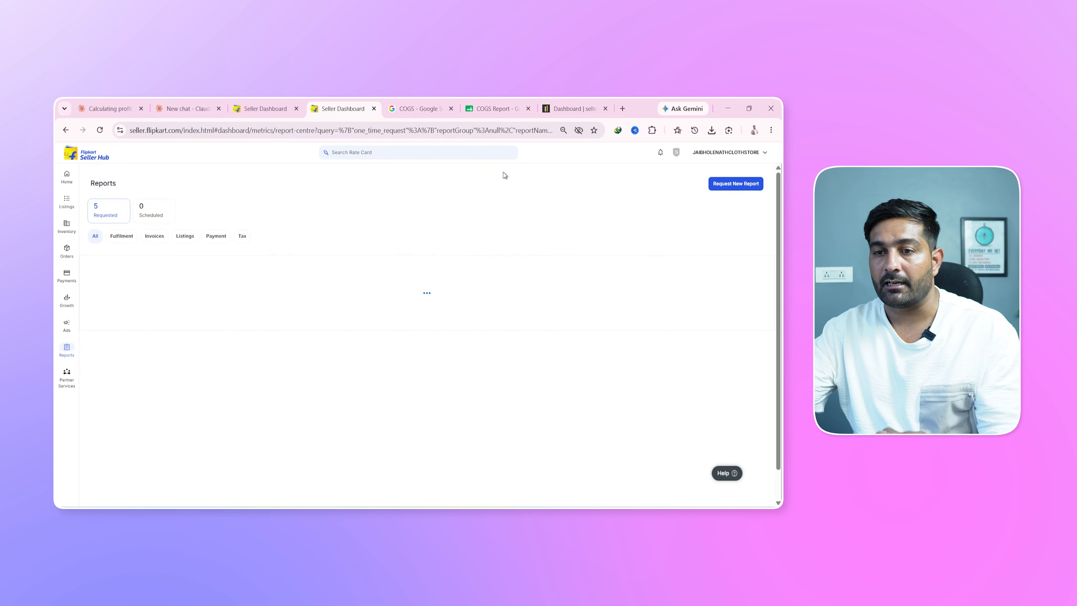
Check the date range, generation date and status of the existing Settled Transactions report in the reports list
left_click_drag(90, 331, 350, 331)
left_click_drag(289, 330, 350, 331)
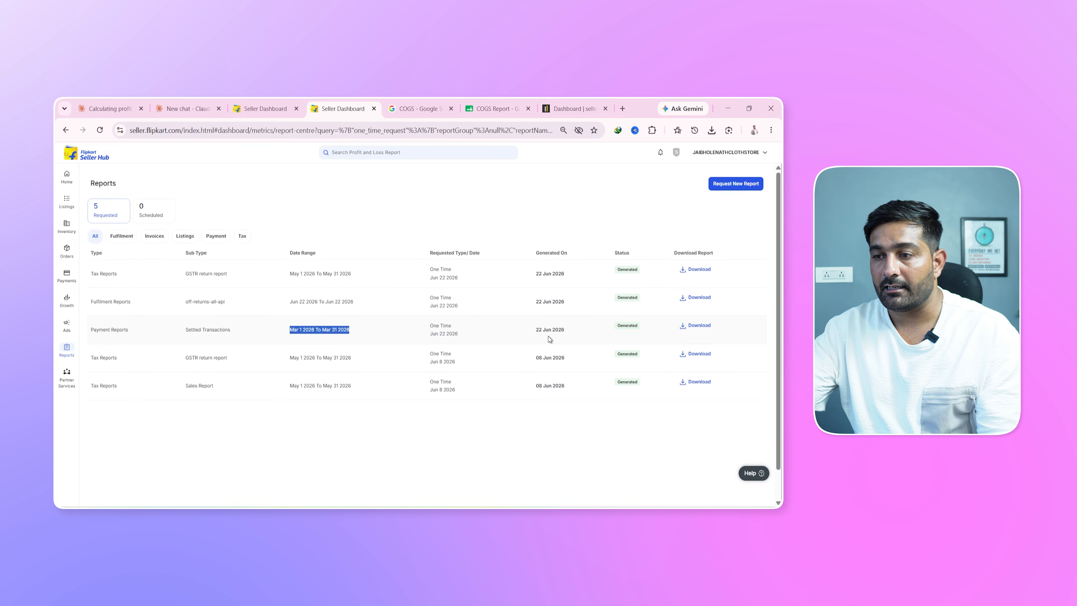
left_click_drag(536, 331, 648, 324)
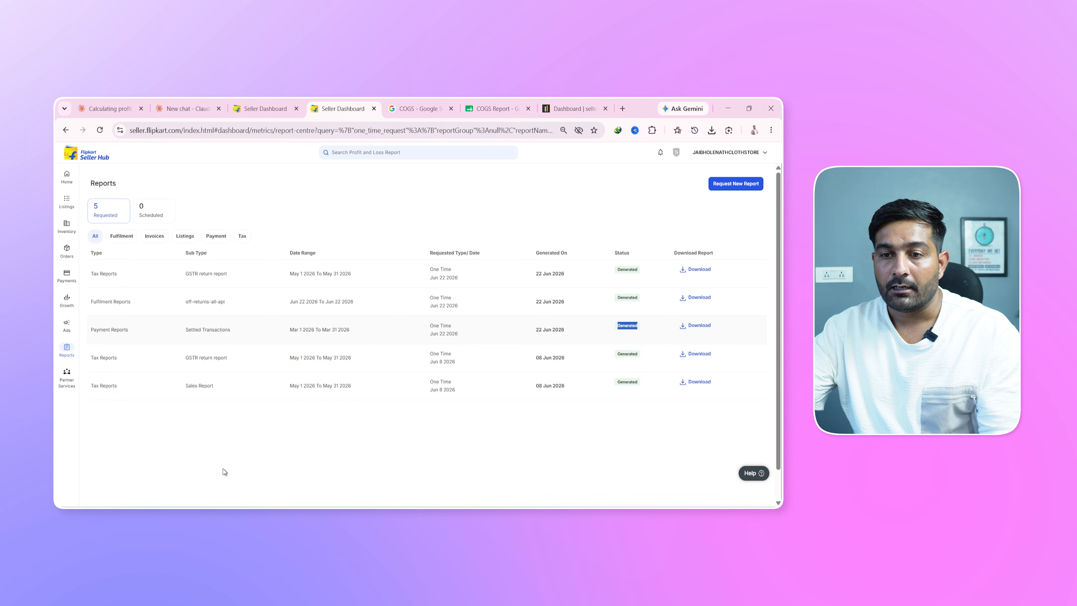
Try to request a one-time Returns fulfilment report for May 1 to May 31, 2026, and close the request form
left_click(731, 184)
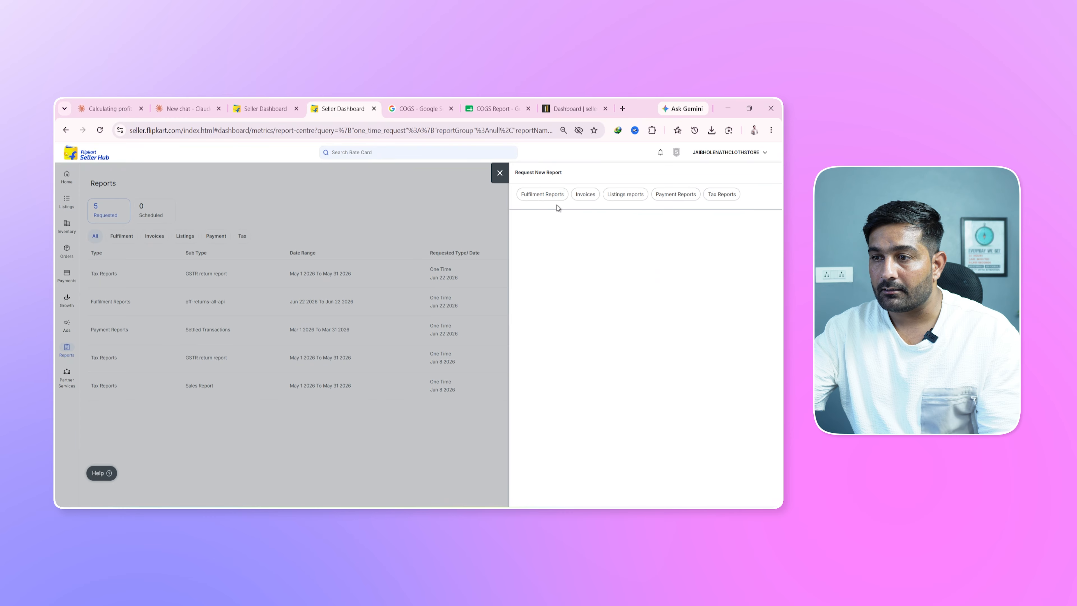
left_click(544, 197)
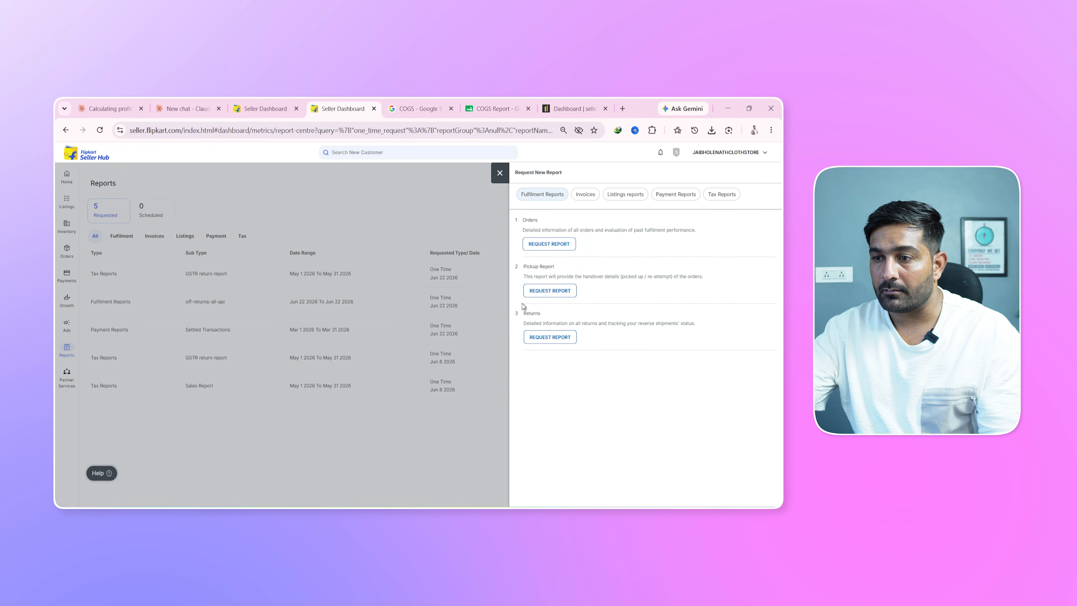
left_click(554, 338)
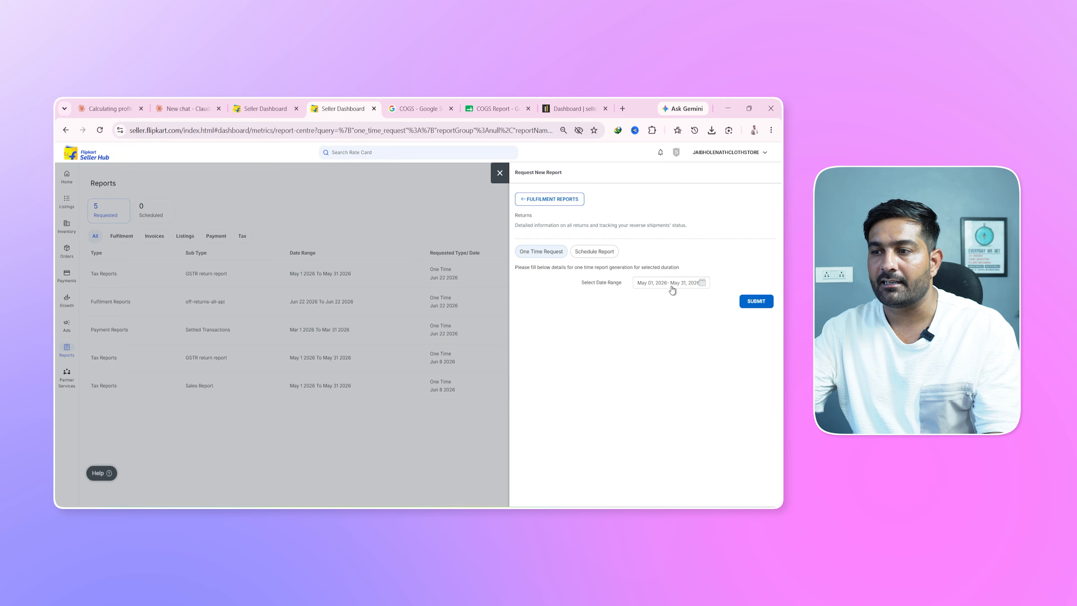
left_click(757, 302)
left_click(499, 178)
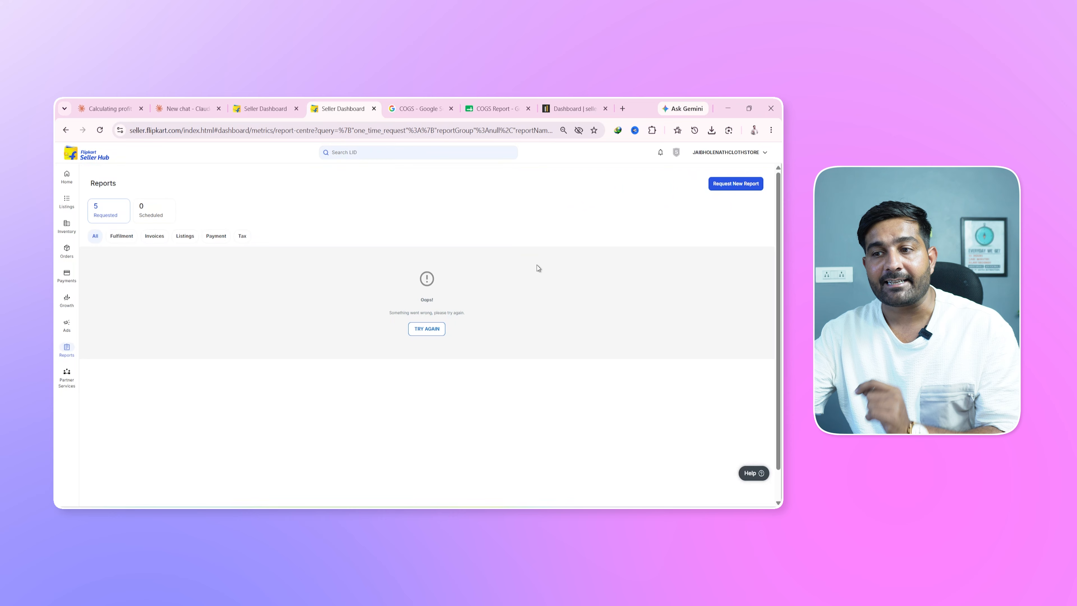
Review the GSTR return report and Sales Report options among the tax reports and close the request form
left_click(736, 183)
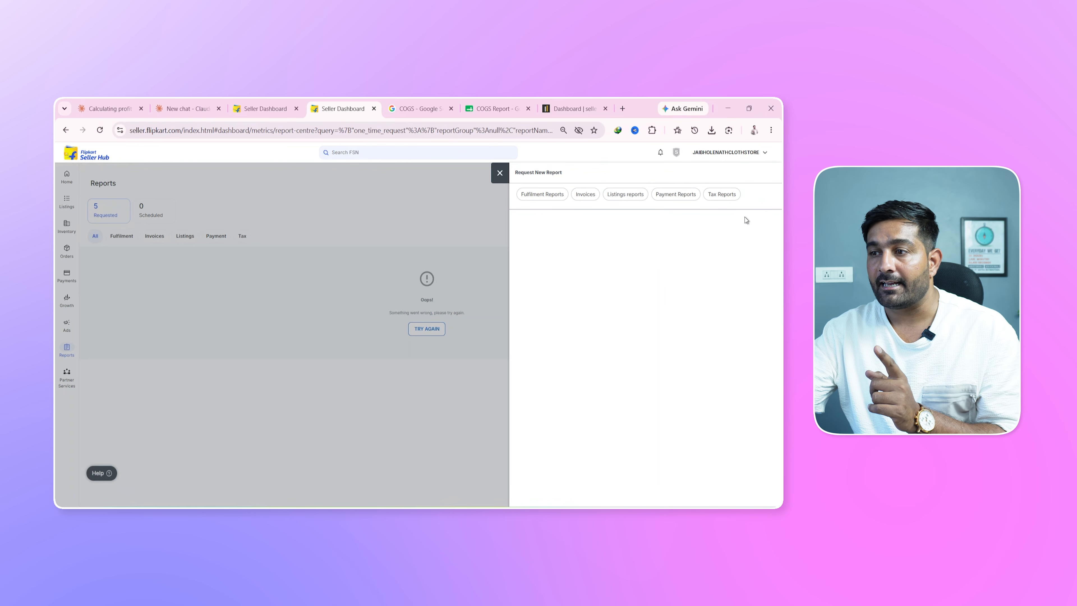
left_click(722, 199)
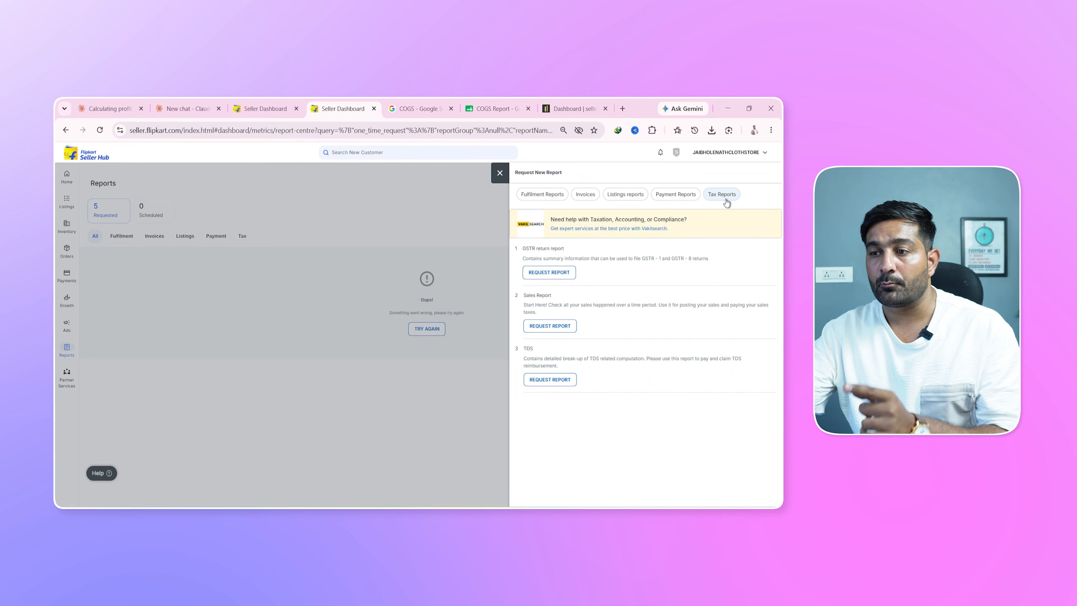
left_click_drag(524, 294, 551, 297)
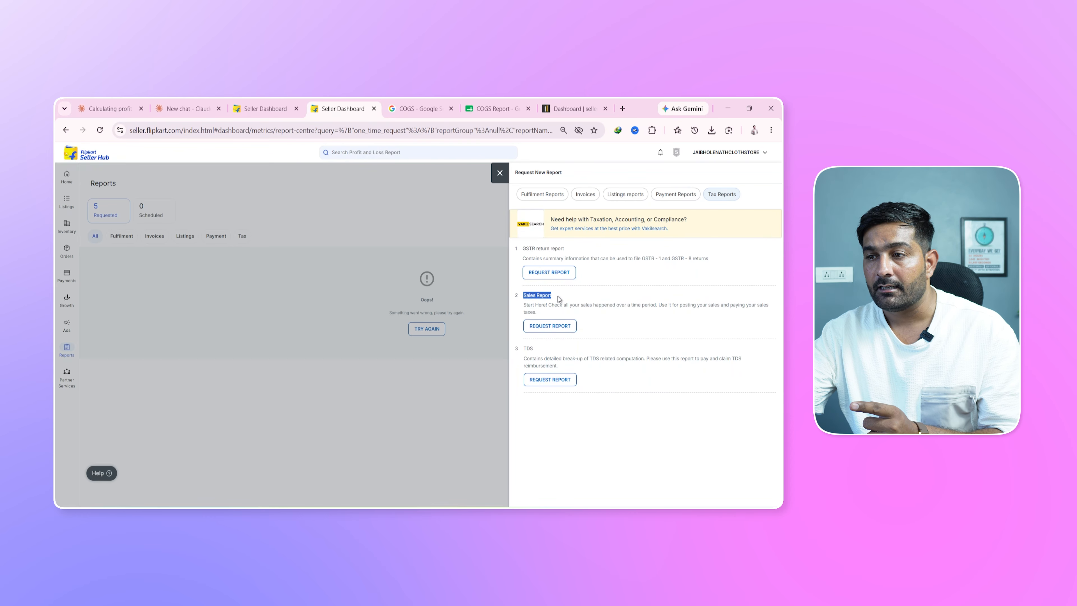
left_click_drag(522, 249, 570, 253)
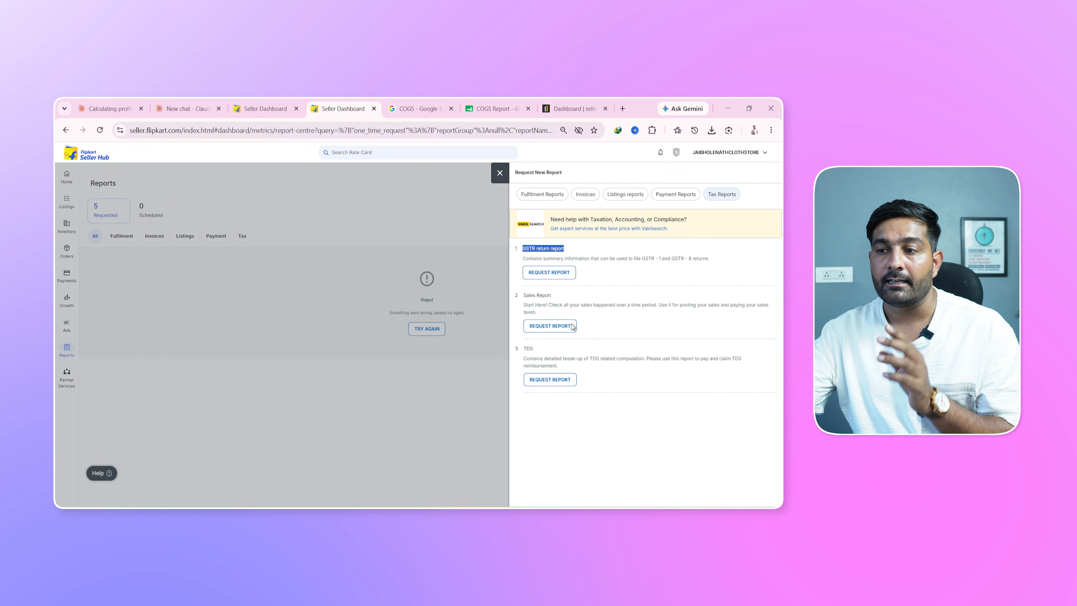
left_click(547, 277)
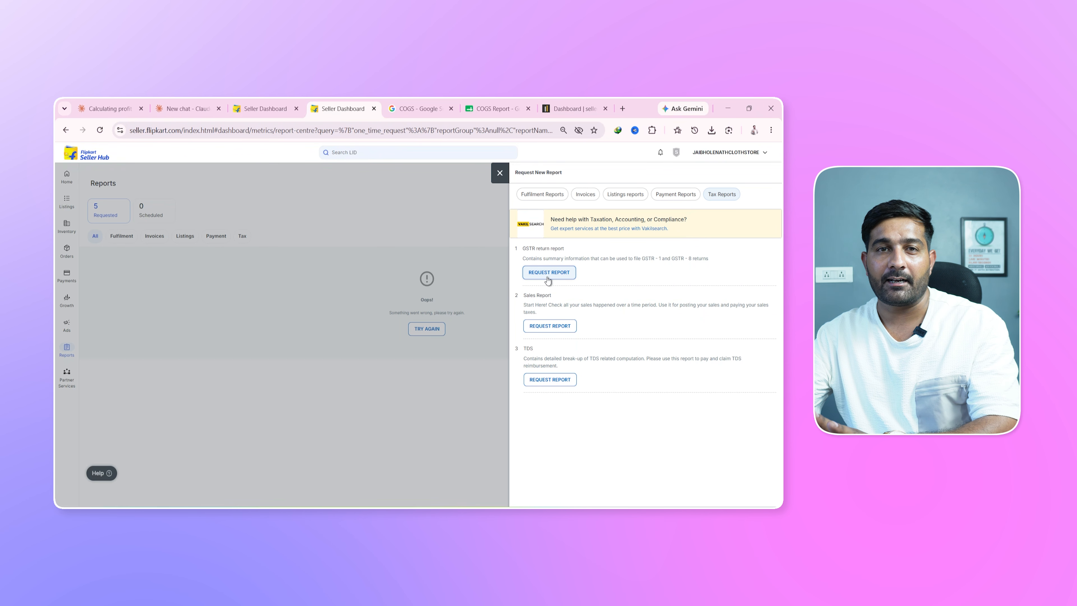
left_click_drag(519, 296, 557, 298)
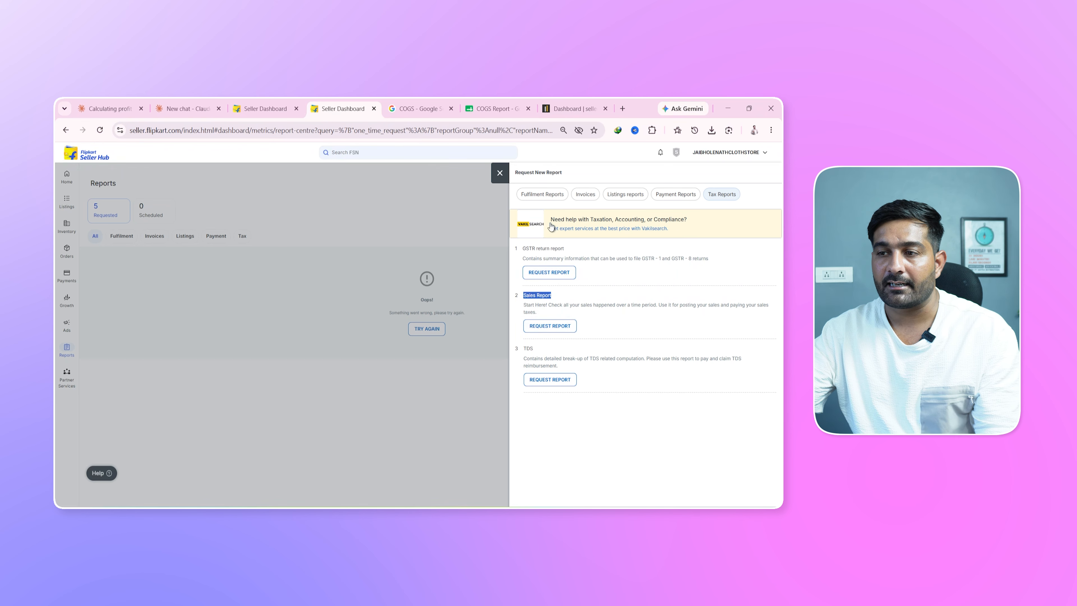
left_click(499, 173)
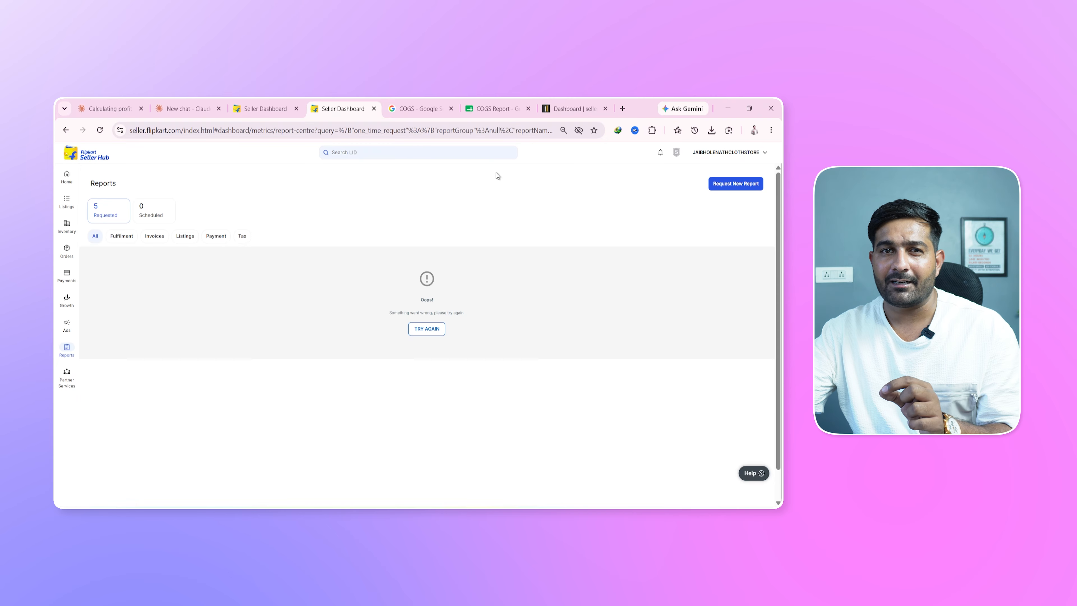
Switch to the COGS Report spreadsheet and examine its SKU and purchase price columns
left_click(488, 112)
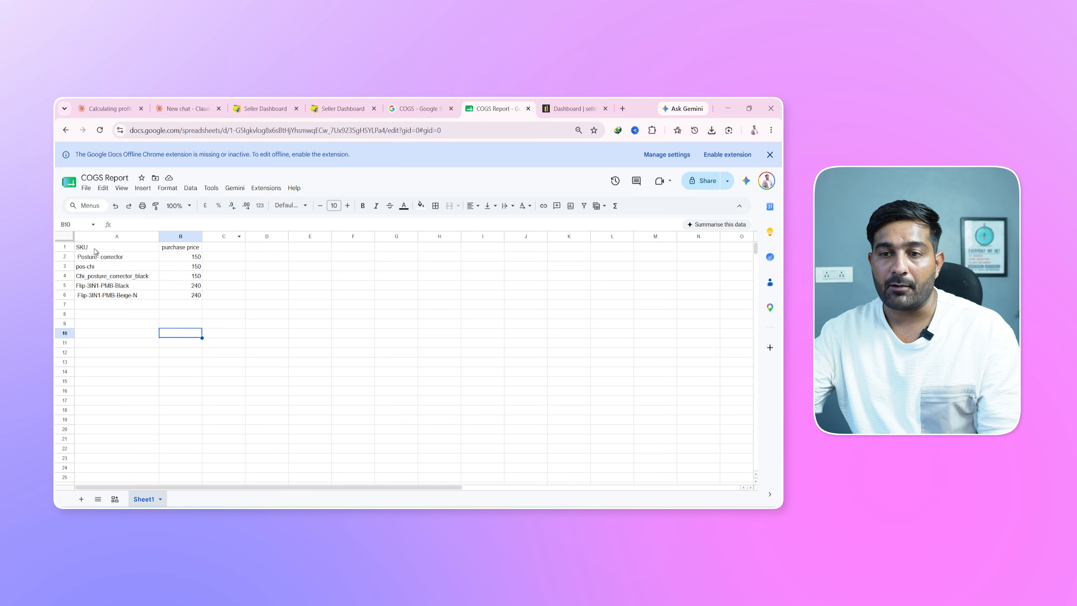
left_click(102, 249)
left_click(190, 250)
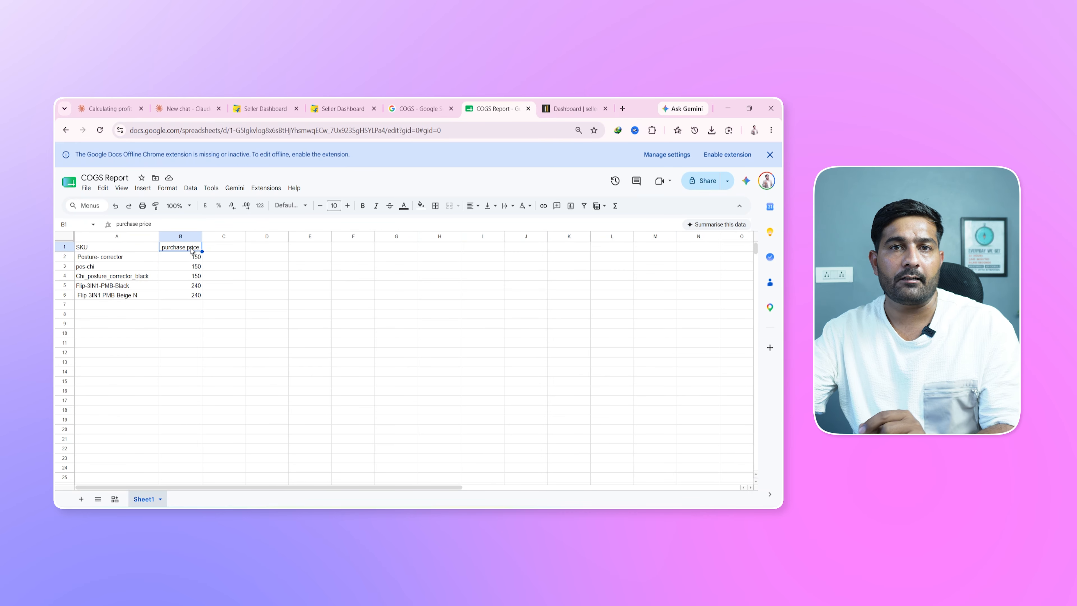
left_click(115, 256)
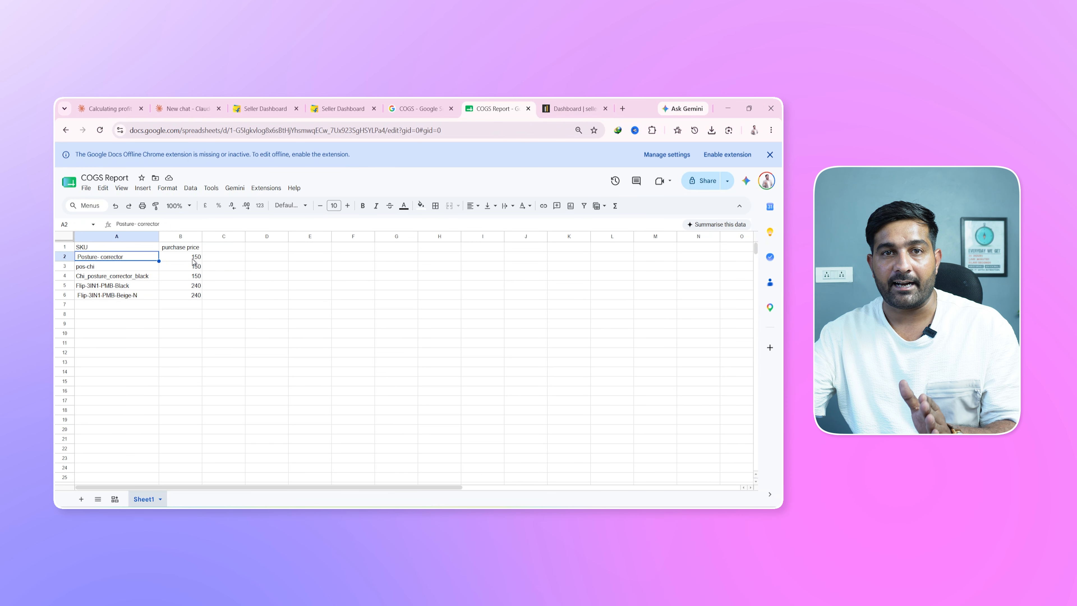
left_click_drag(189, 256, 191, 297)
left_click(228, 276)
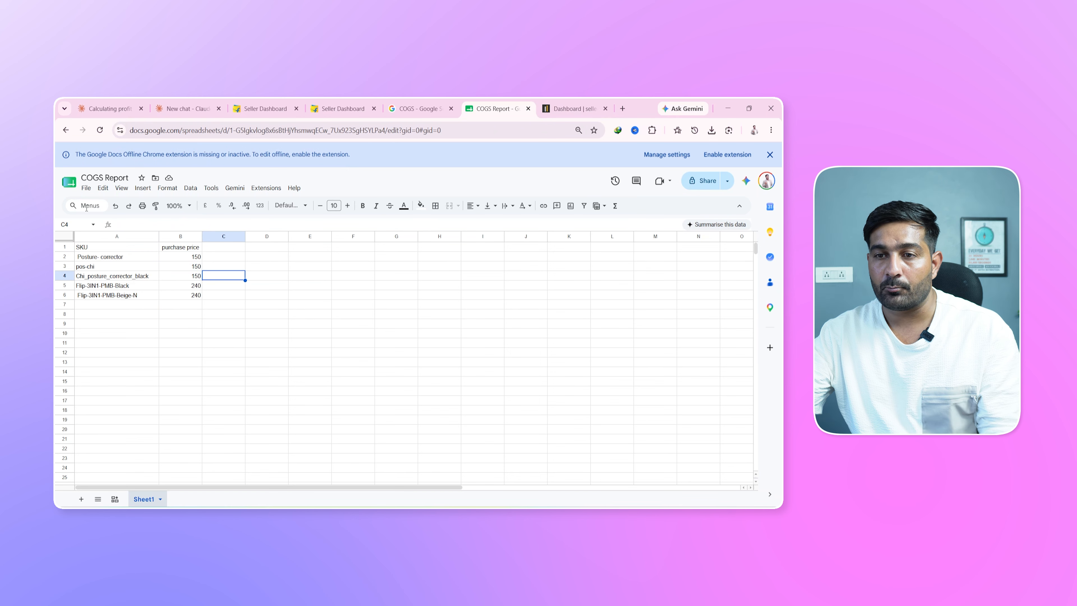
Download the COGS Report spreadsheet as a Microsoft Excel (.xlsx) file
left_click(86, 188)
mouse_move(127, 297)
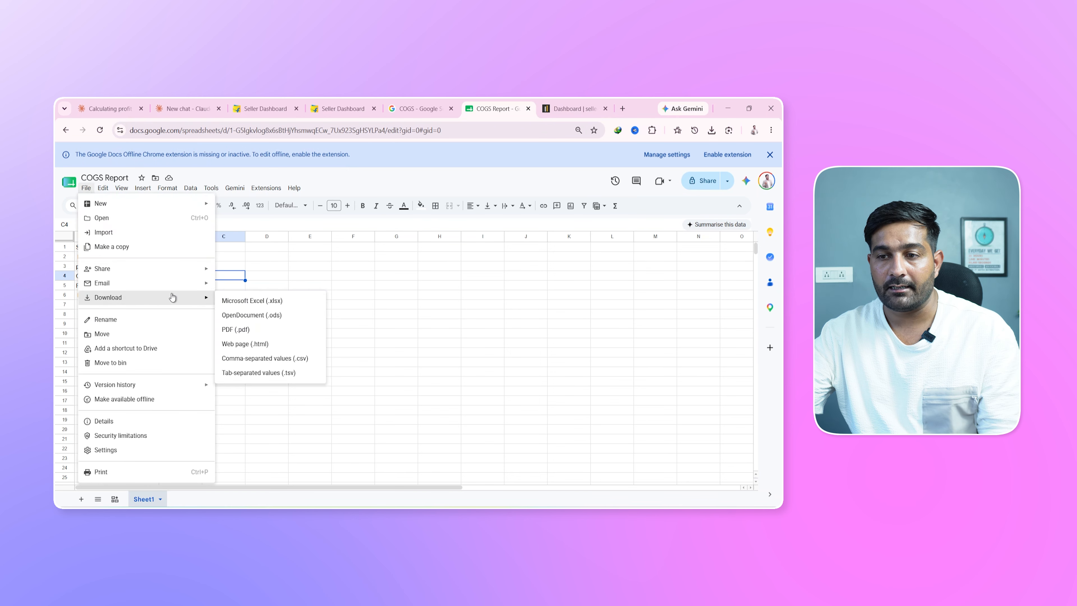
left_click(280, 299)
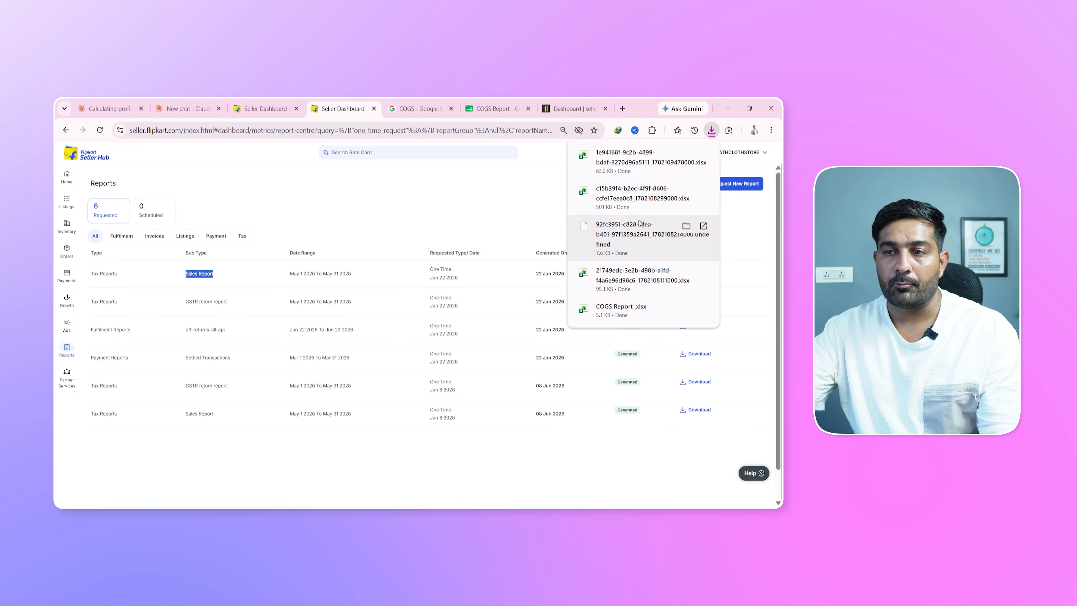
Switch to a new Claude chat and write a Flipkart seller prompt requesting March 2026 profit and loss from sales, payment, returns, tax and COGS reports
left_click(219, 99)
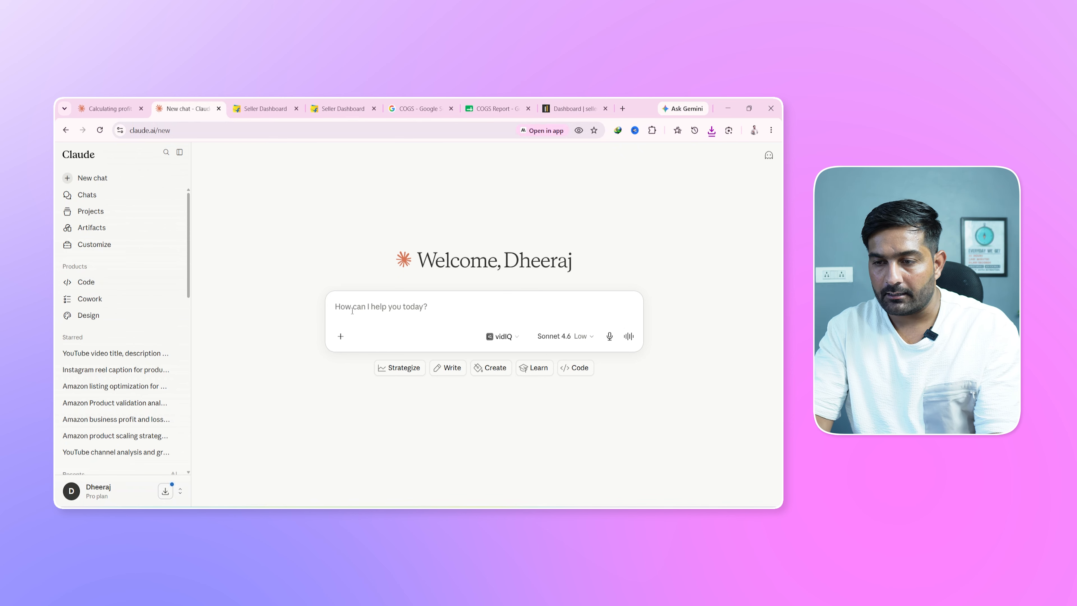
type("i am a fliopkart se")
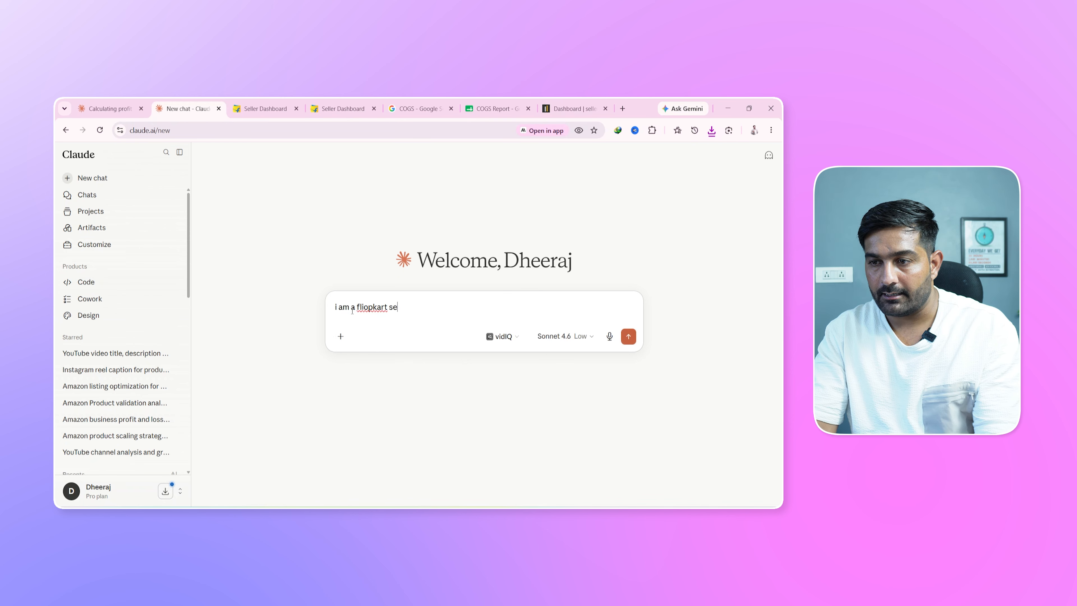
type("ller")
key("shift+Return")
type("i want to calcul")
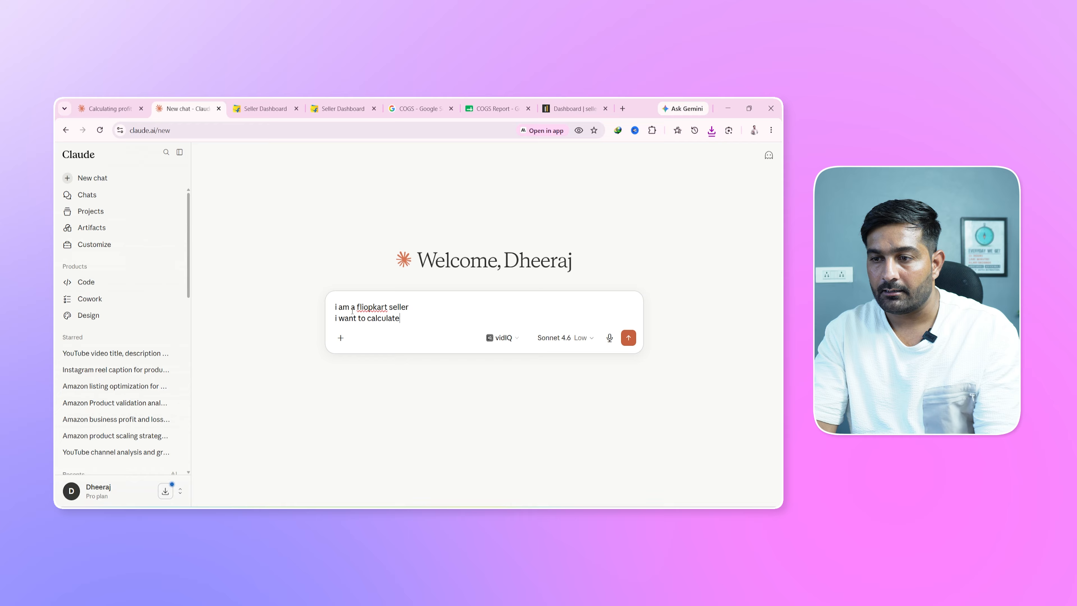
type("ate")
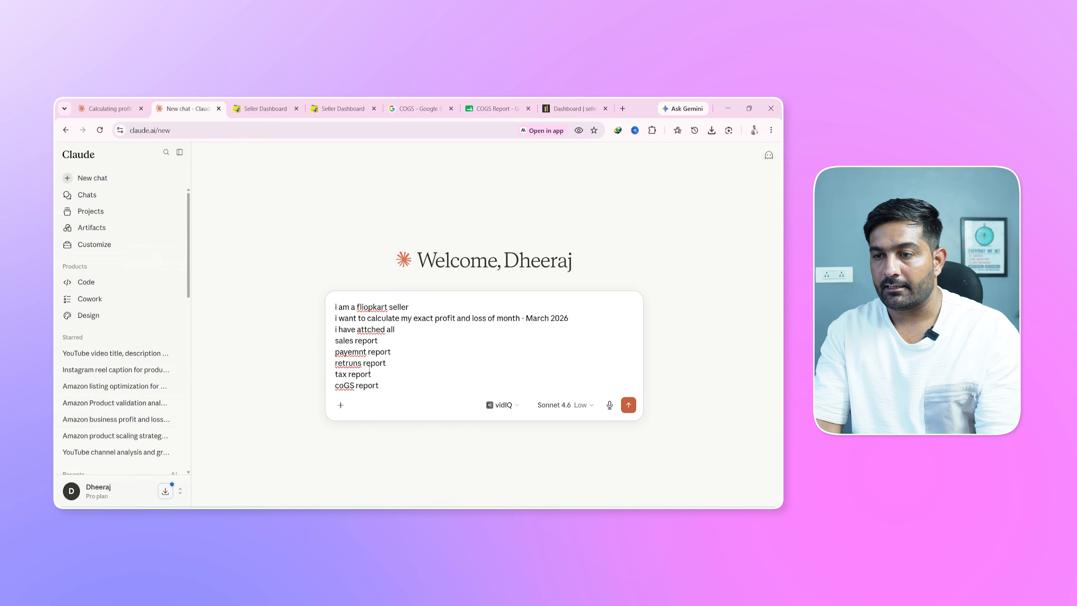
key("shift+Return")
key("shift+Return")
key("shift+Return")
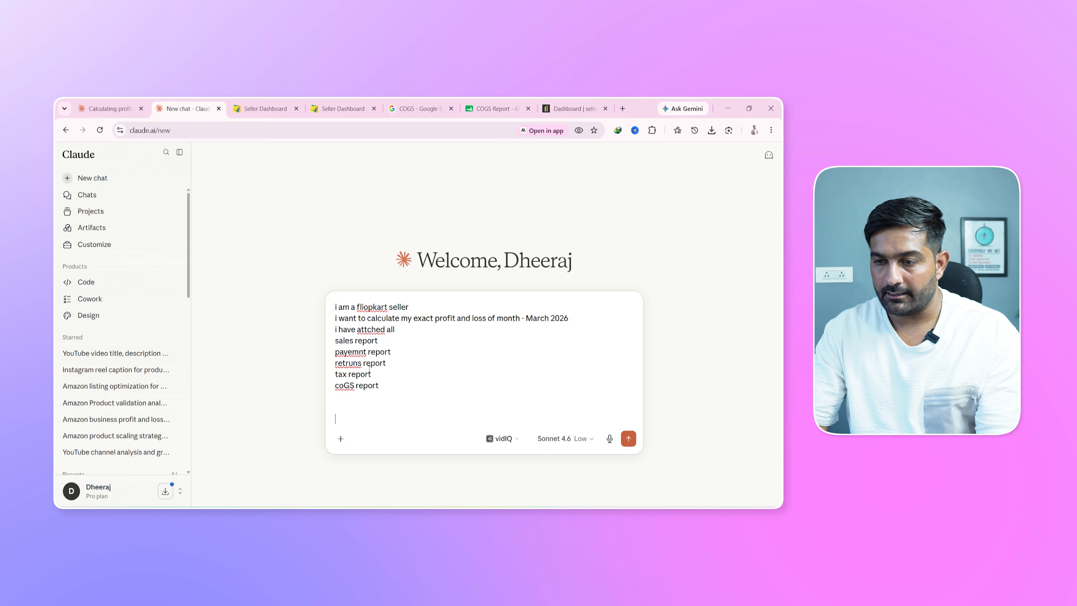
type("please calculate my final profit and loss")
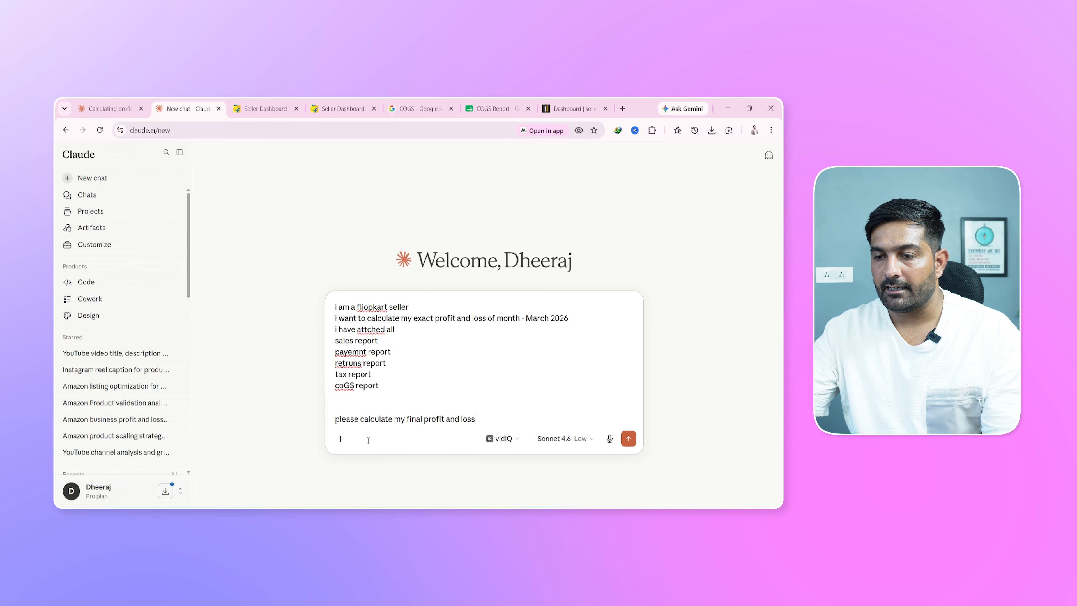
Attach the downloaded Flipkart report files and COGS Report .xlsx to the prompt and send it
left_click(340, 438)
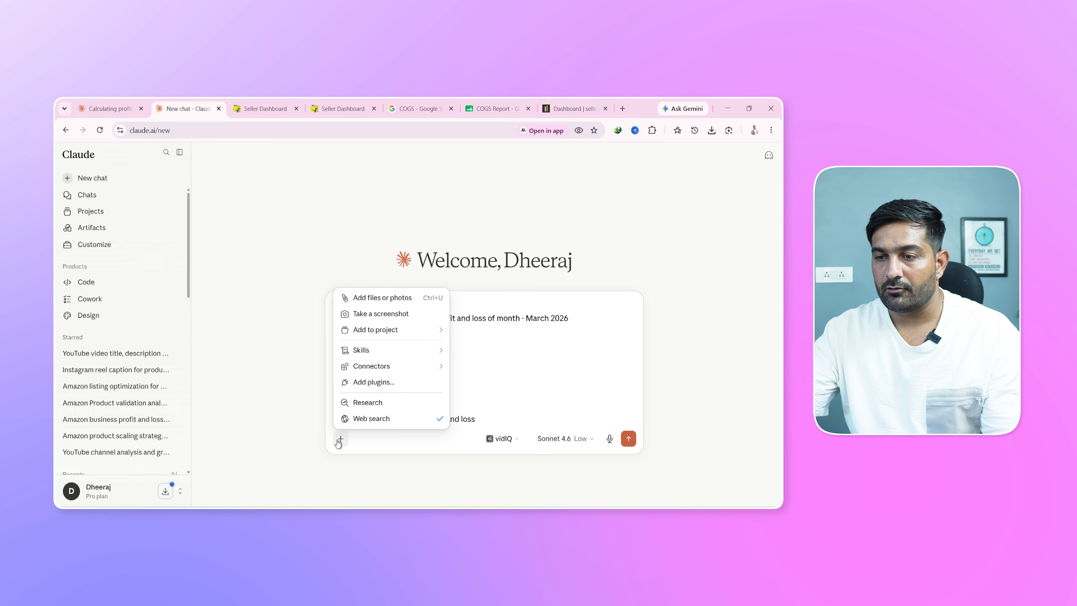
left_click(375, 303)
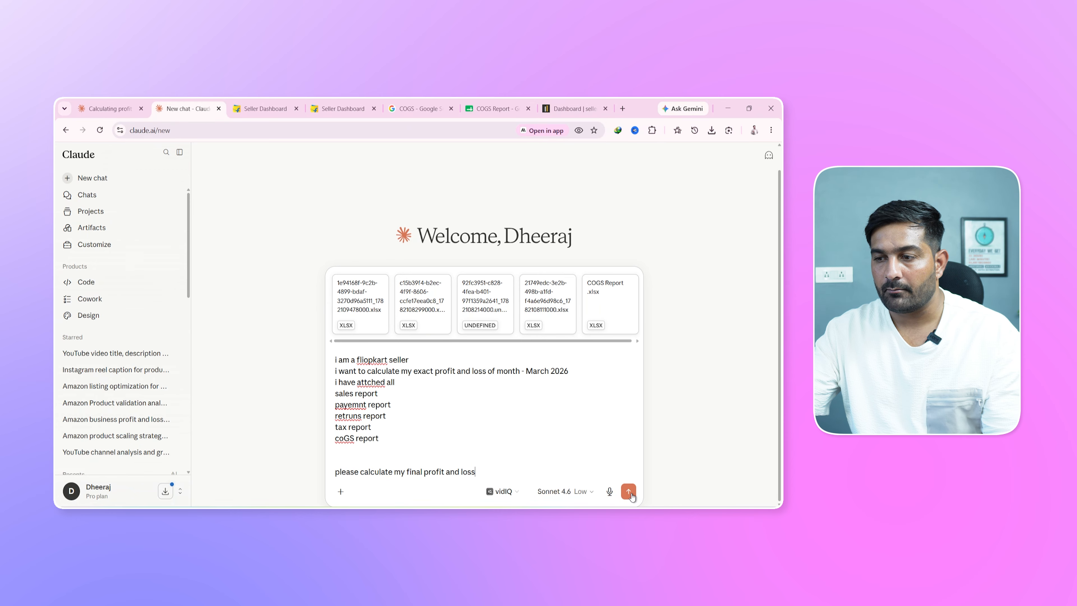
left_click(628, 491)
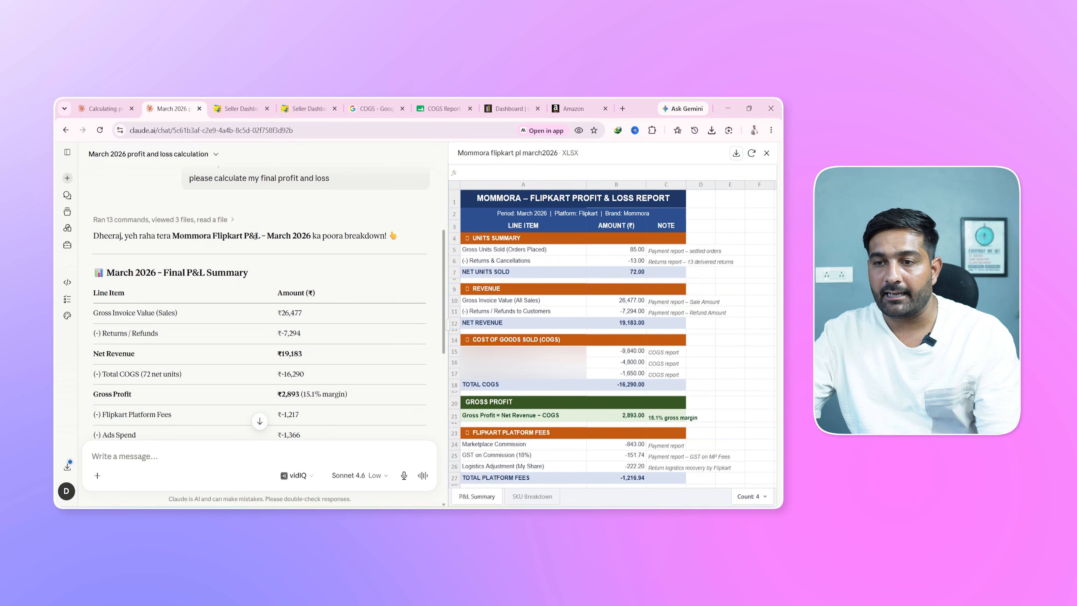
Examine the March 2026 P&L summary, covering sales, returns, net revenue, COGS and gross profit
left_click_drag(267, 236, 311, 235)
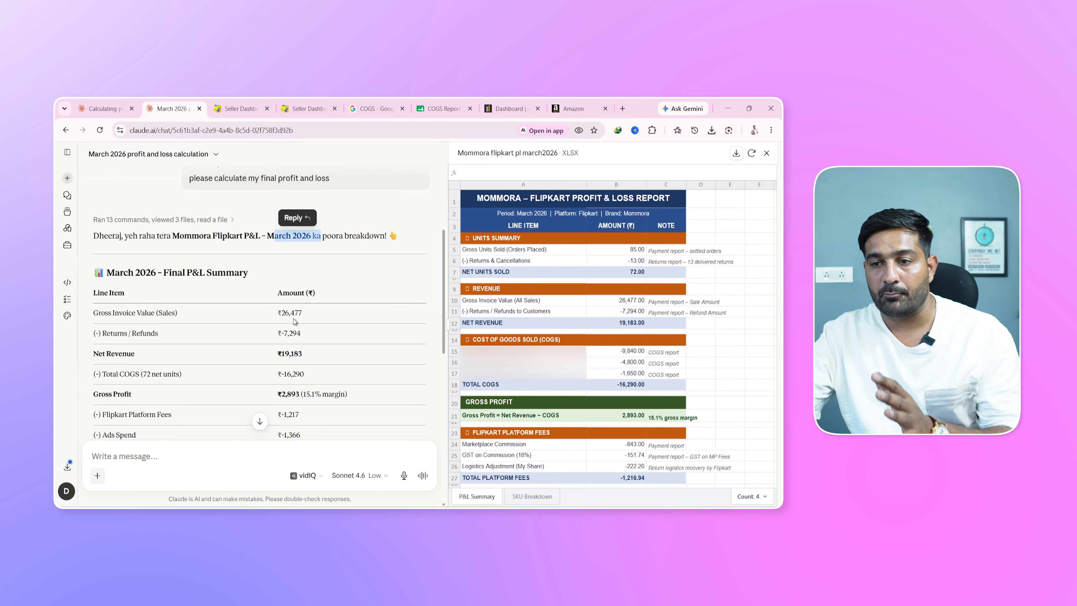
left_click(279, 313)
left_click_drag(277, 313, 315, 356)
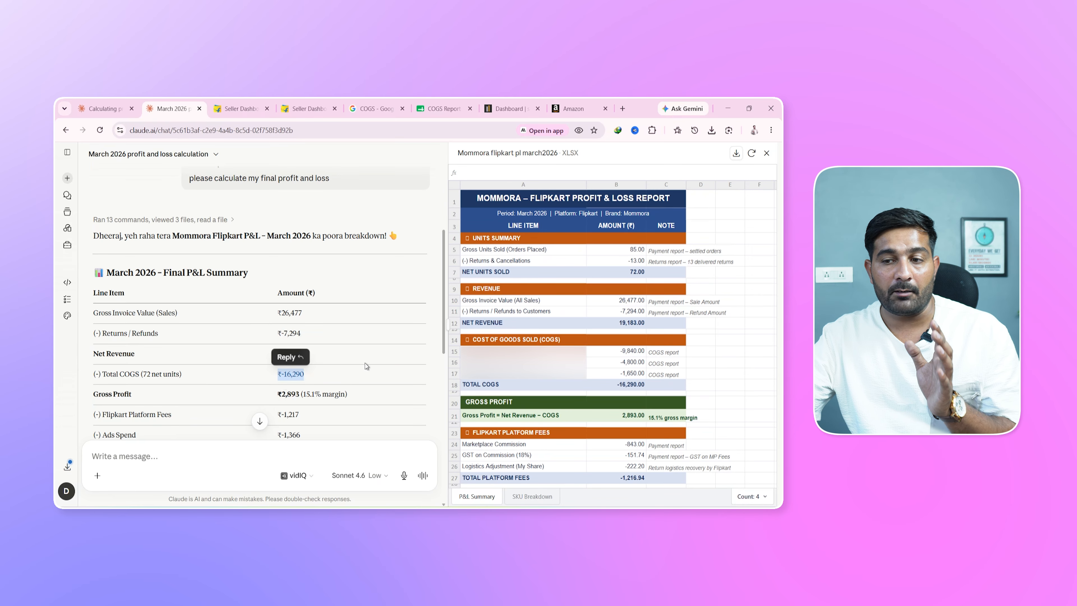
scroll(320, 377, "down", 2)
left_click_drag(279, 327, 313, 328)
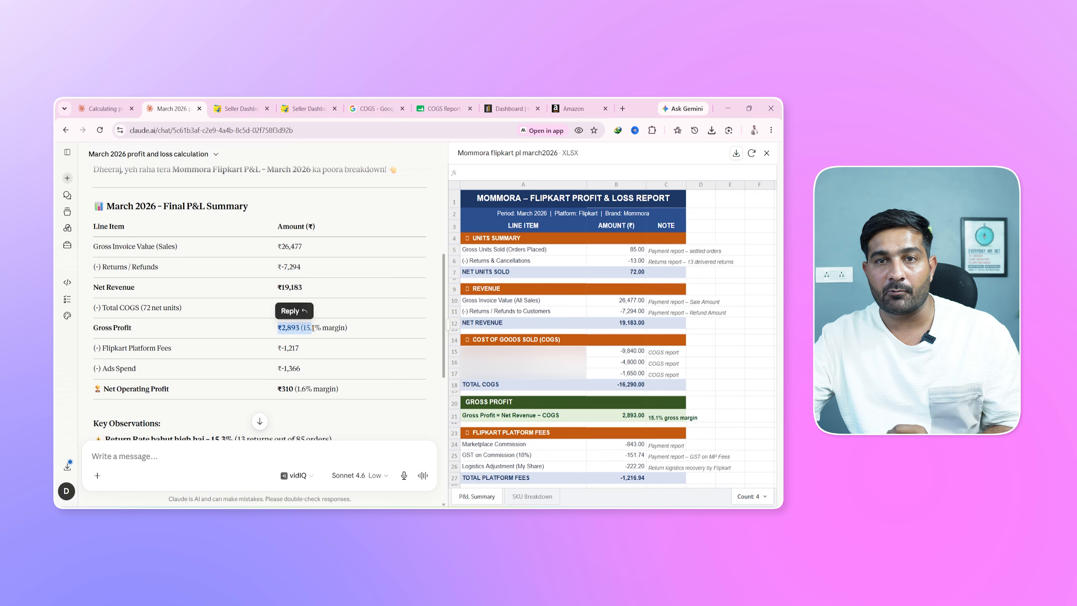